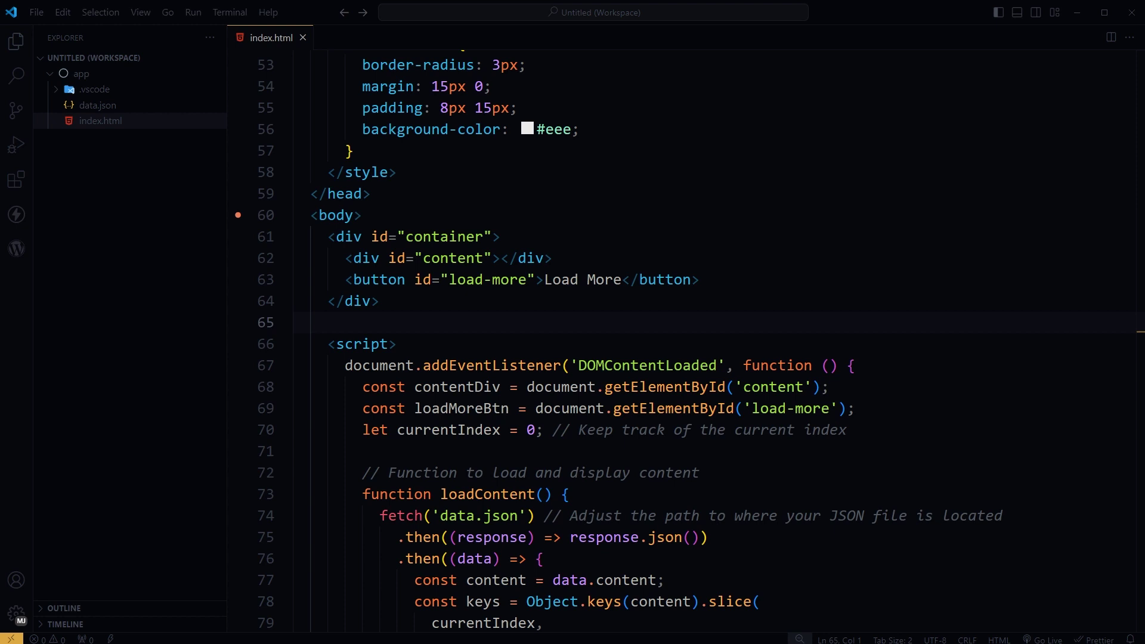
# Open ChatGPT - EasyCode from the chatgpt extension results and enable it globally
pyautogui.click(14, 180)
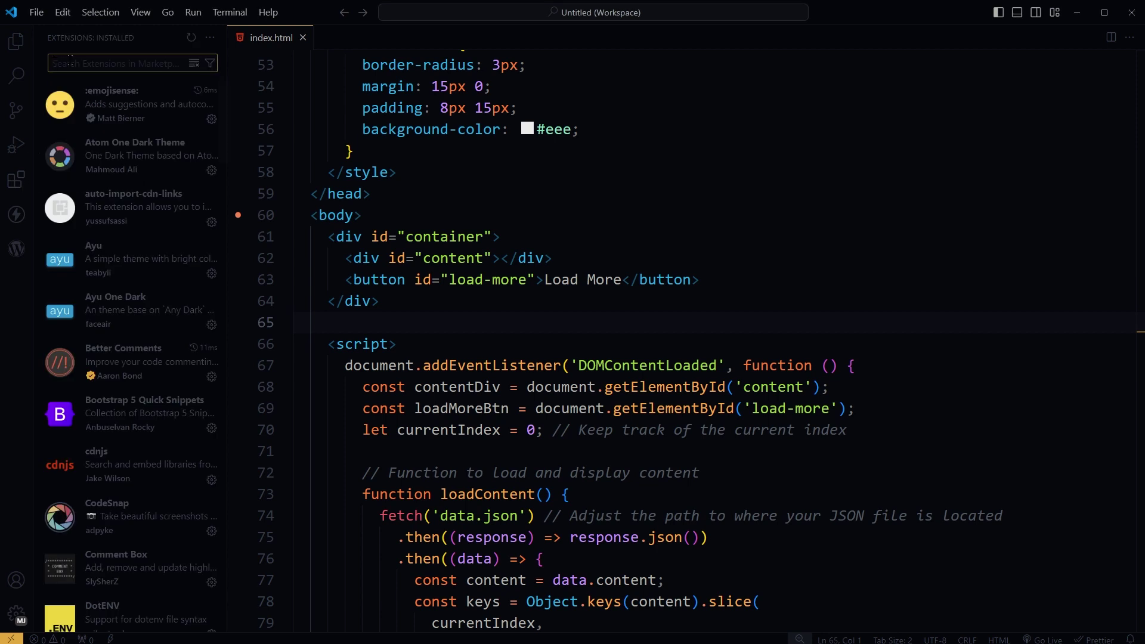
pyautogui.write('chatgpt')
pyautogui.moveTo(226, 268); pyautogui.dragTo(289, 268)
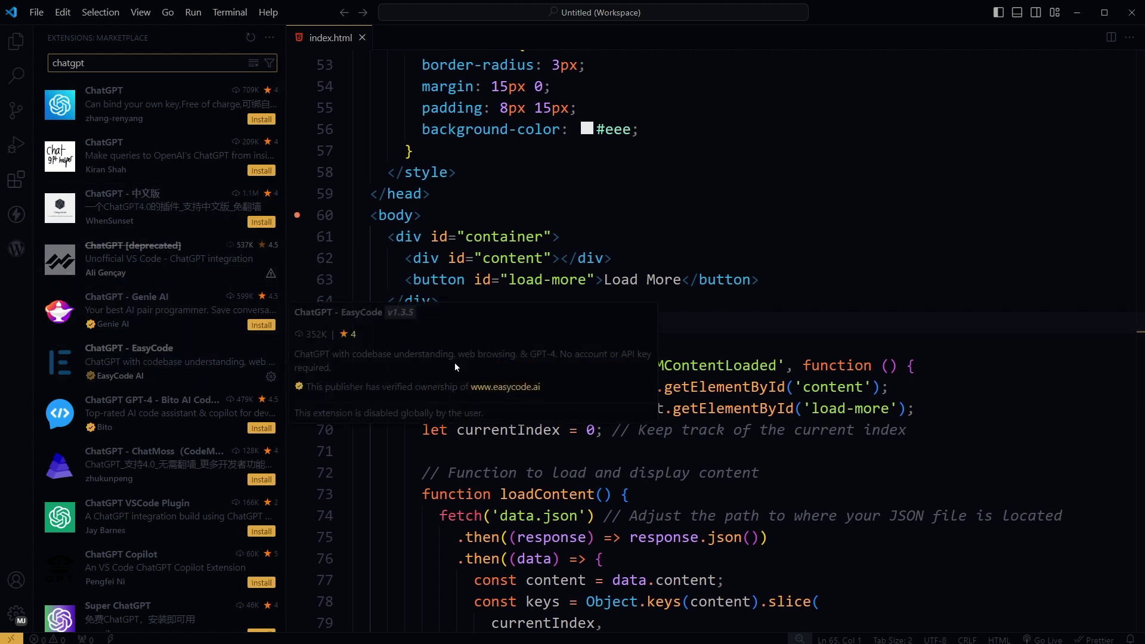
pyautogui.click(148, 367)
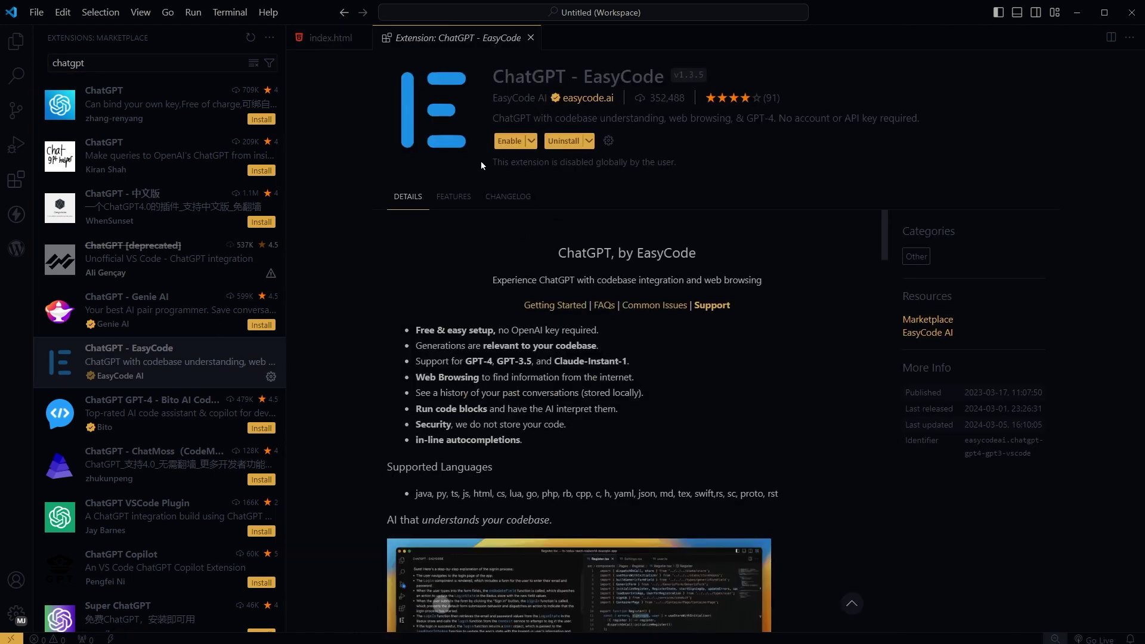
pyautogui.click(510, 141)
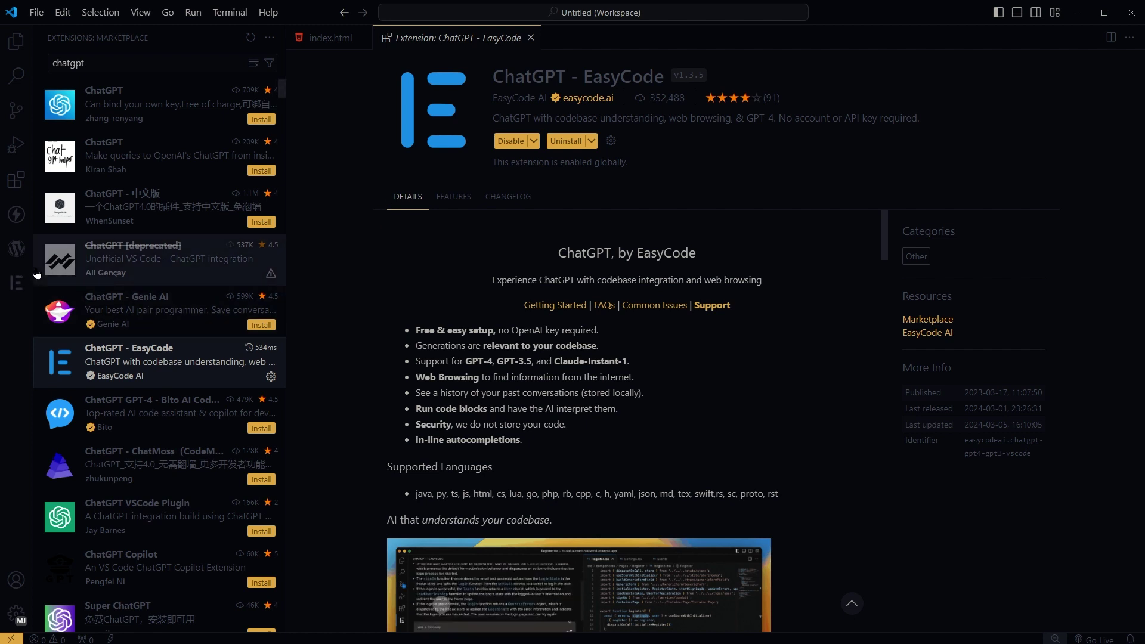
# Open the EasyCode chat panel beside index.html and focus its empty message box
pyautogui.click(16, 283)
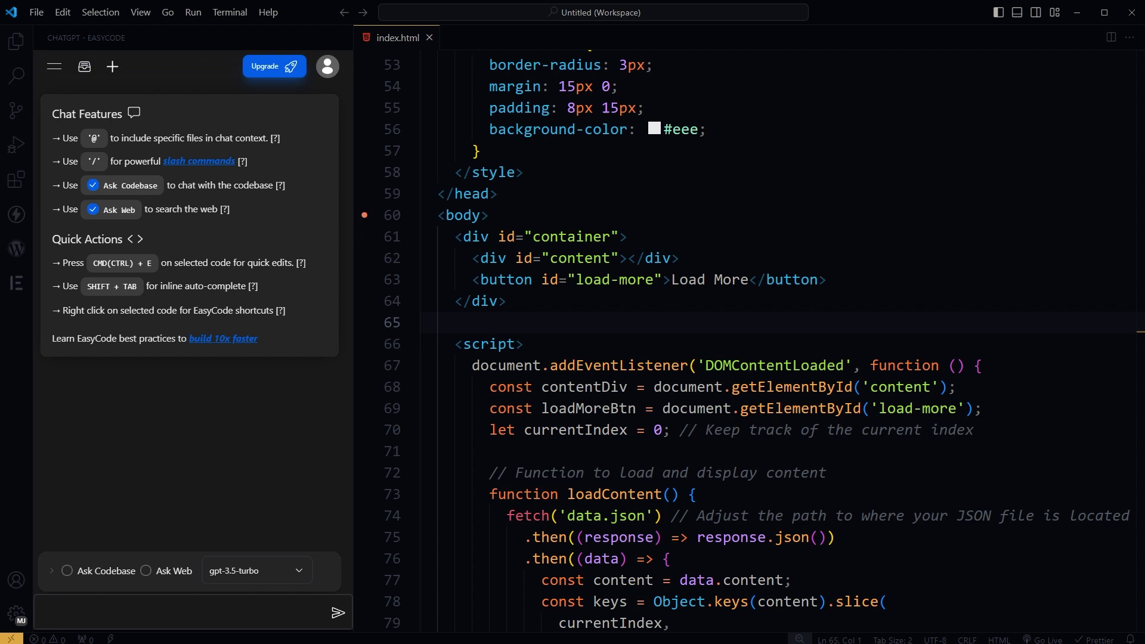
pyautogui.click(681, 280)
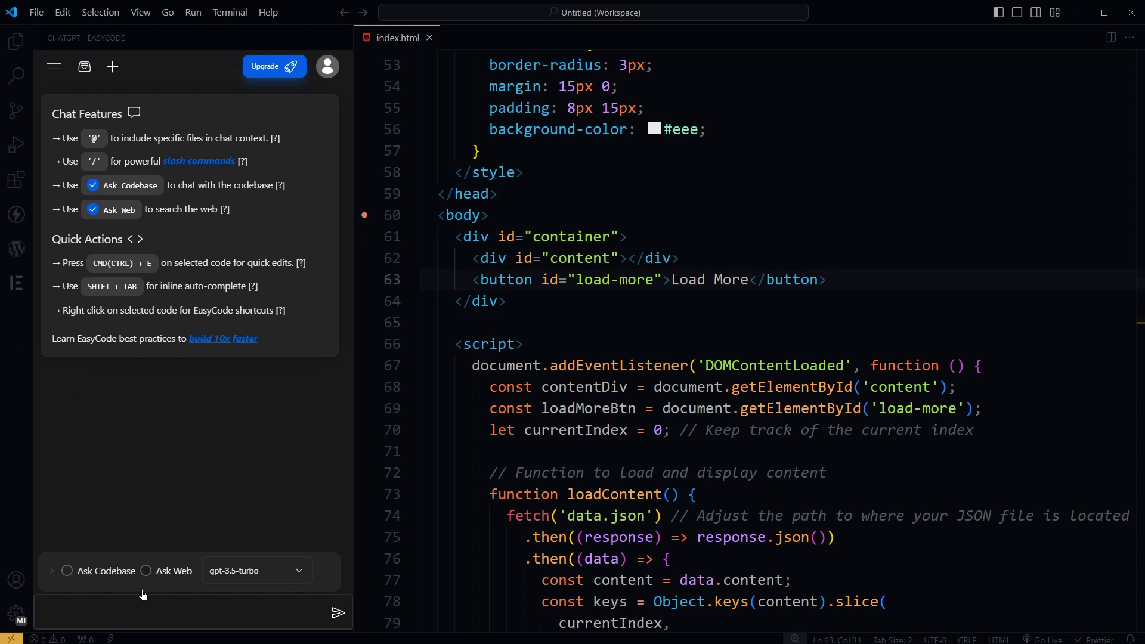
pyautogui.click(141, 609)
# With Ask Web on, ask EasyCode to 'explain javascript array', then start a new chat
pyautogui.click(164, 575)
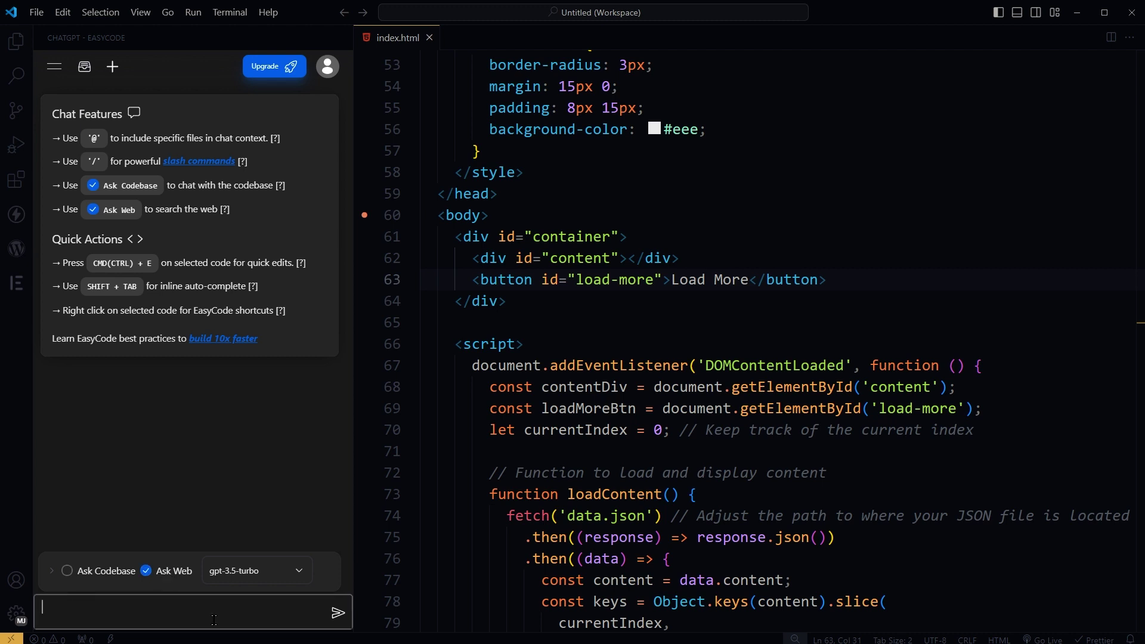
pyautogui.write('explain javascript array')
pyautogui.press('Return')
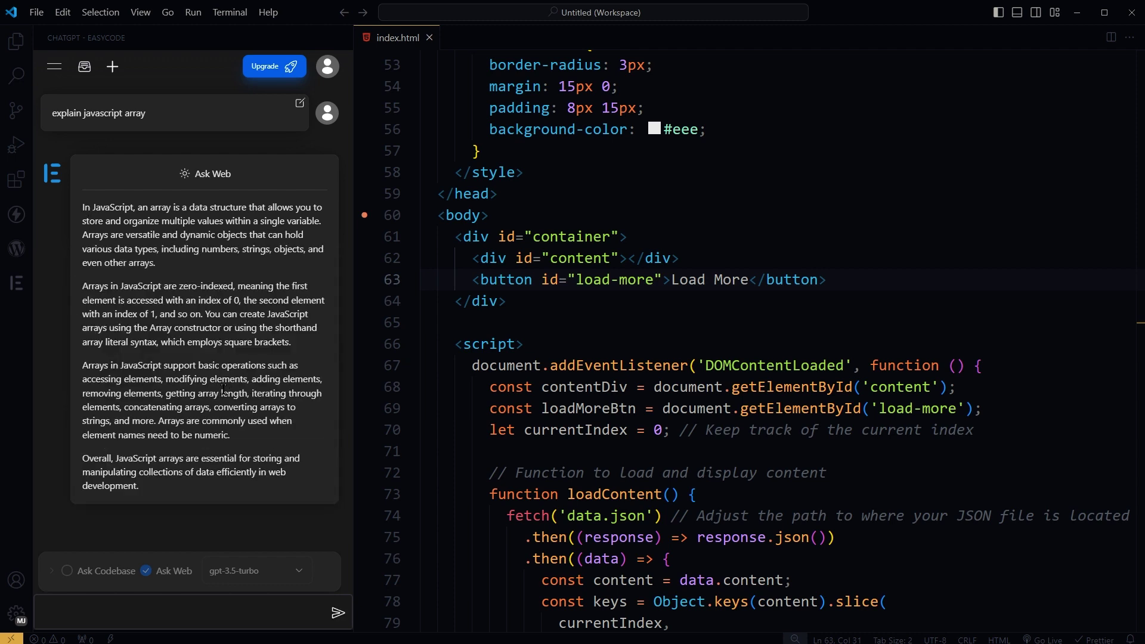
pyautogui.click(112, 68)
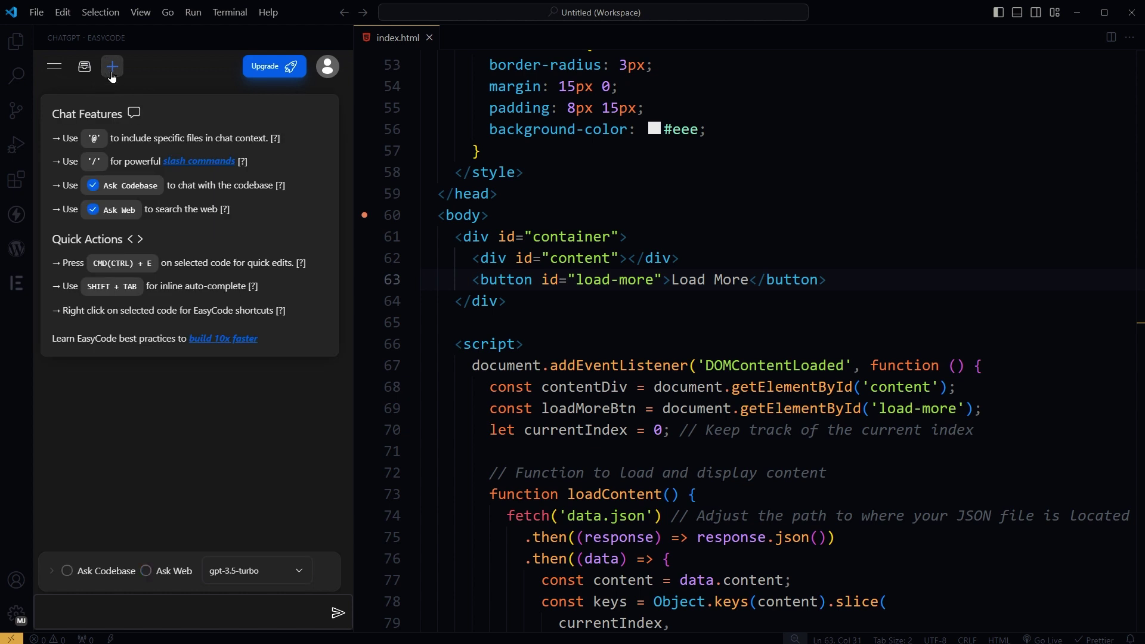
# Turn on Ask Codebase and select the contentDiv and loadMoreBtn lines 68–69
pyautogui.click(67, 571)
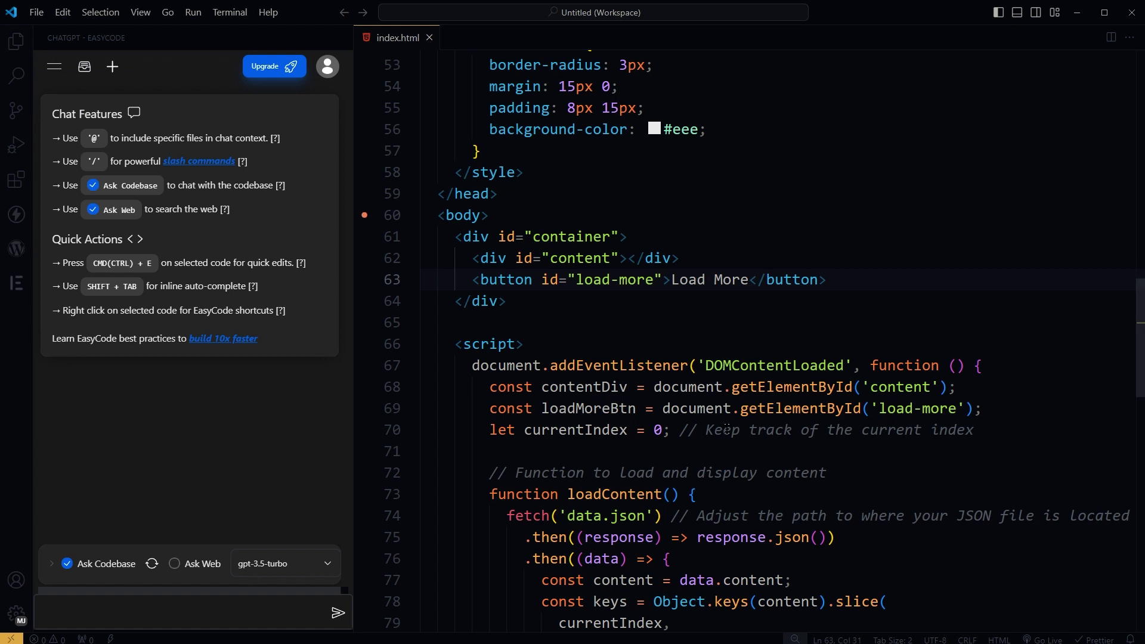
pyautogui.moveTo(984, 409); pyautogui.dragTo(489, 387)
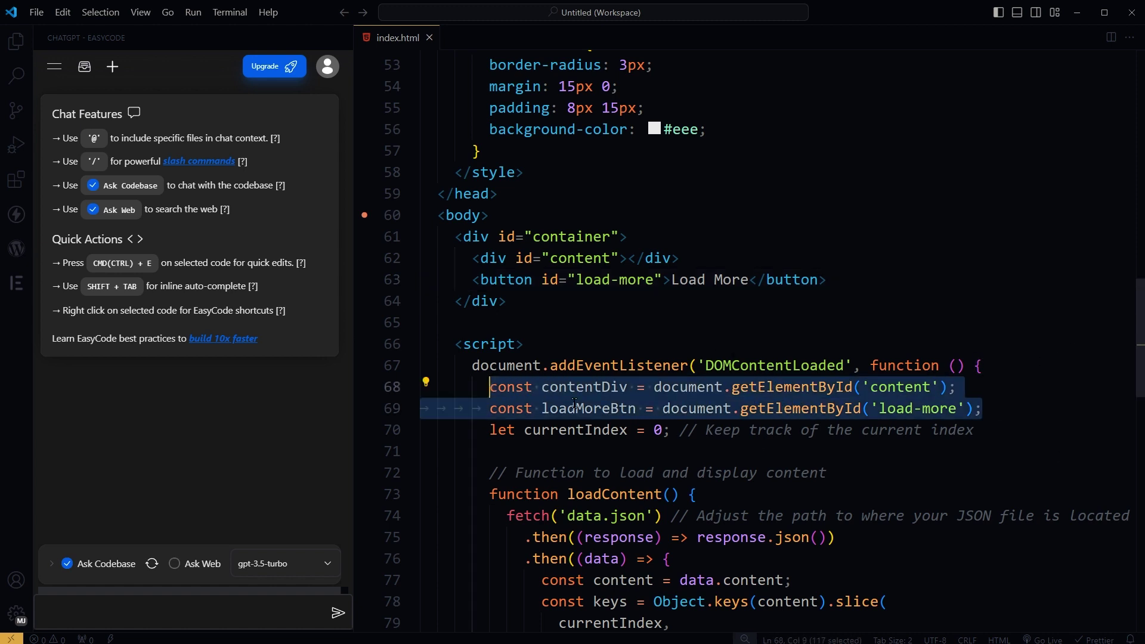
# Run 'Ask GPT: What does this do?' on the selected contentDiv and loadMoreBtn lines
pyautogui.rightClick(577, 409)
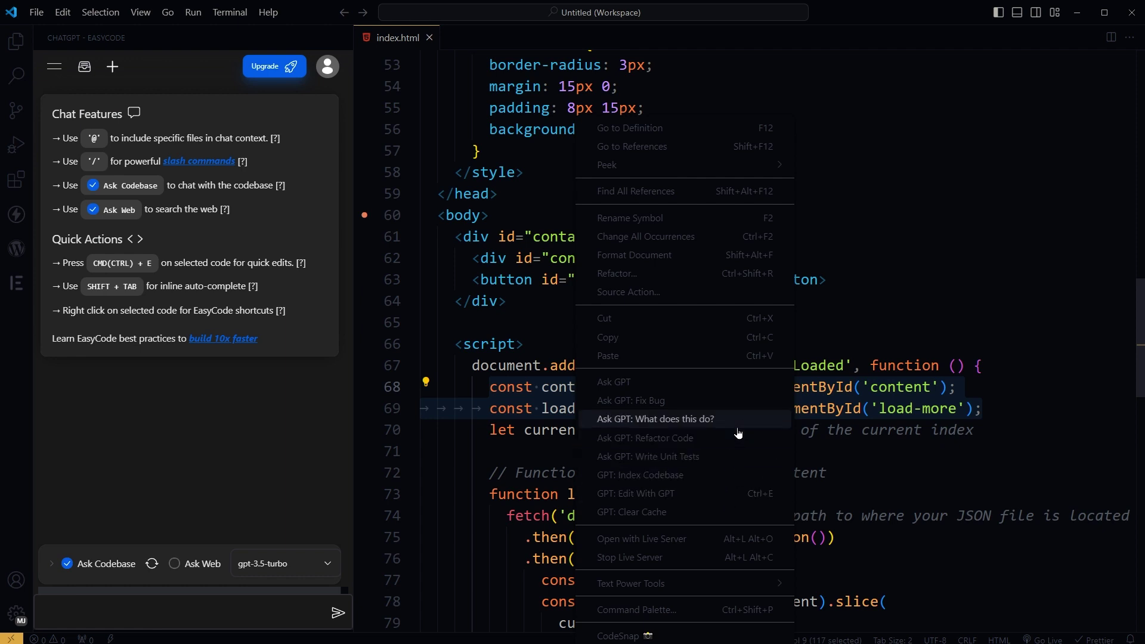
pyautogui.click(739, 420)
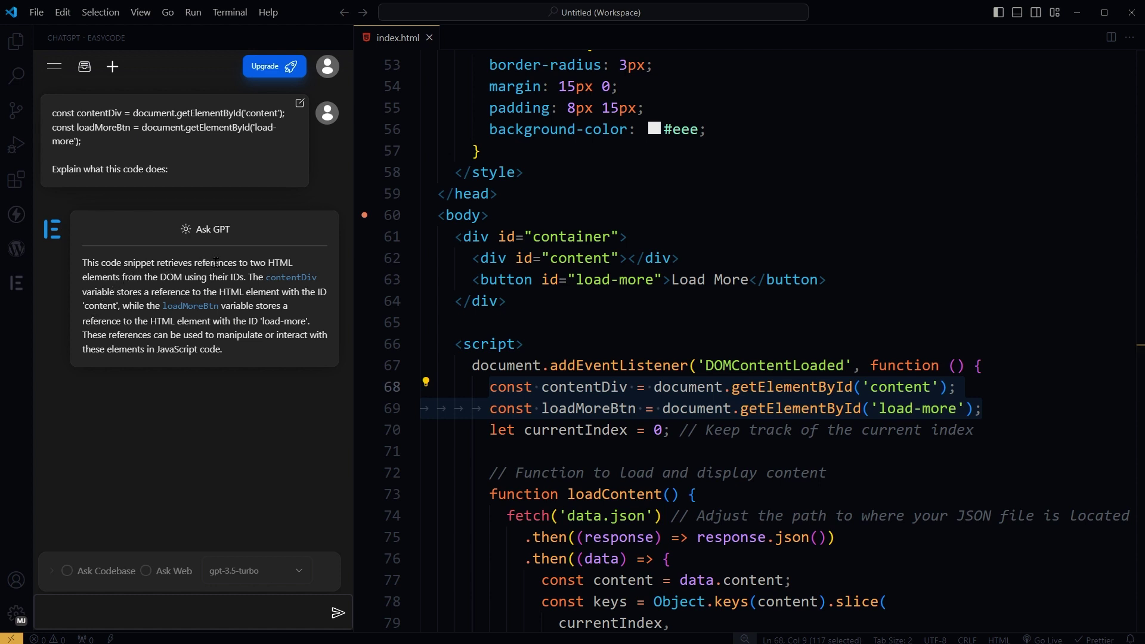
# Run 'Ask GPT: Refactor Code' on the selection and highlight querySelector in the answer
pyautogui.rightClick(706, 410)
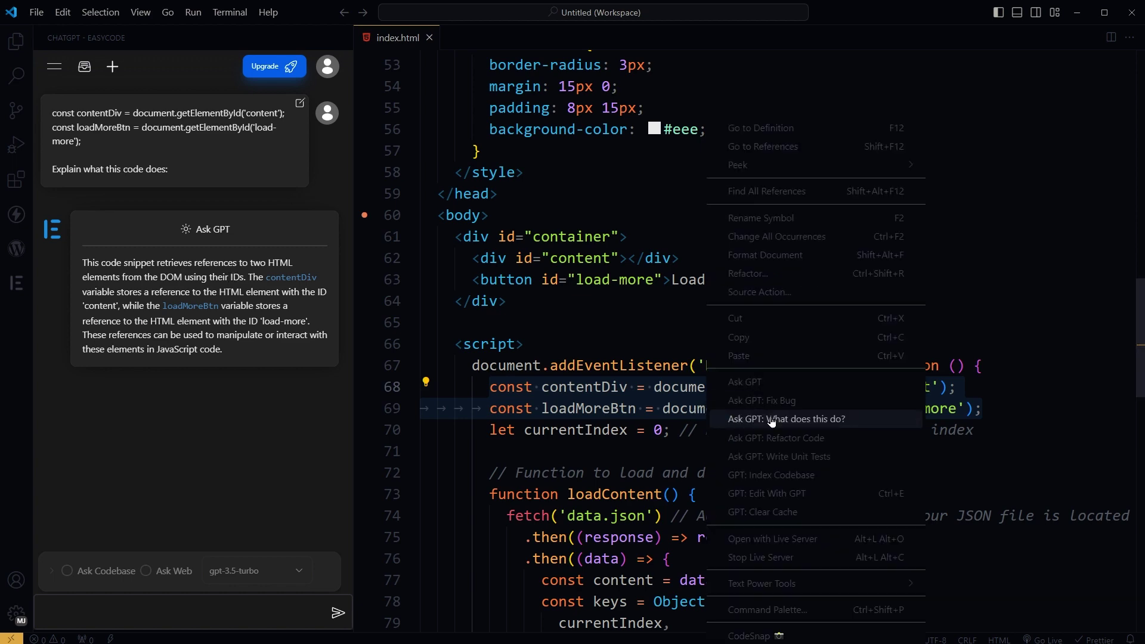
pyautogui.click(776, 438)
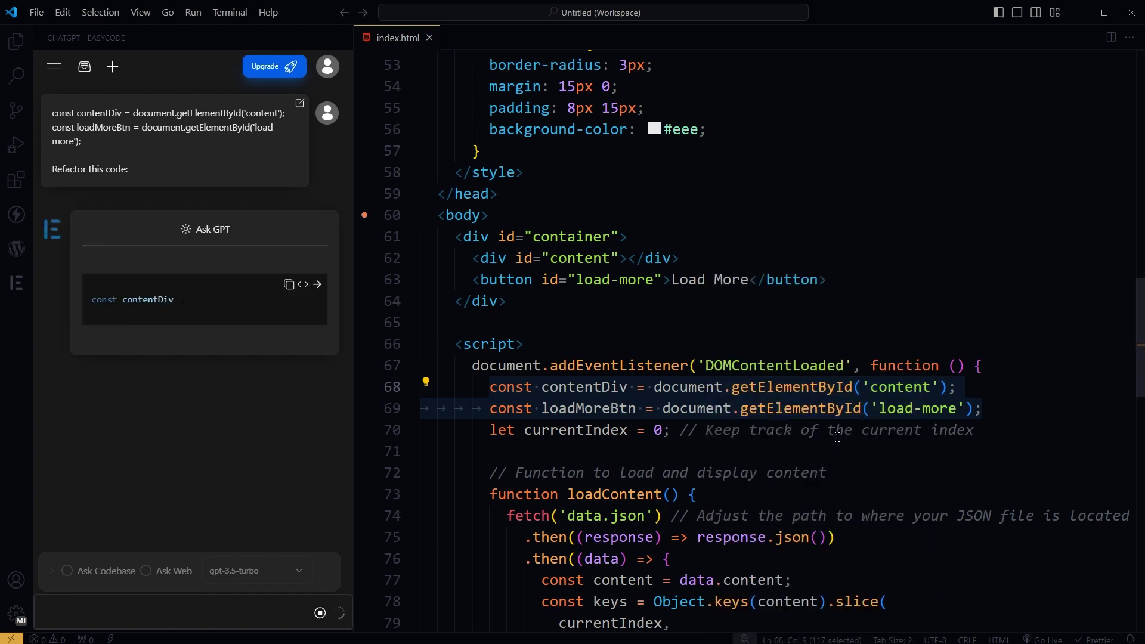
pyautogui.doubleClick(179, 313)
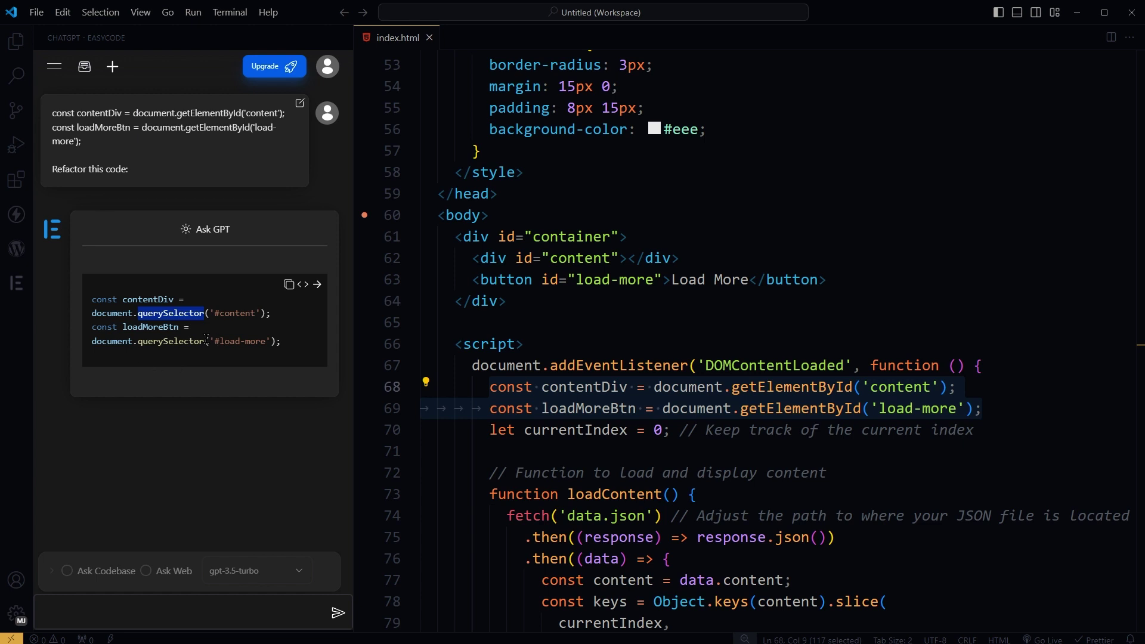
# In a new chat, add the app folder as codebase context and choose gpt-4-1106-preview
pyautogui.click(112, 66)
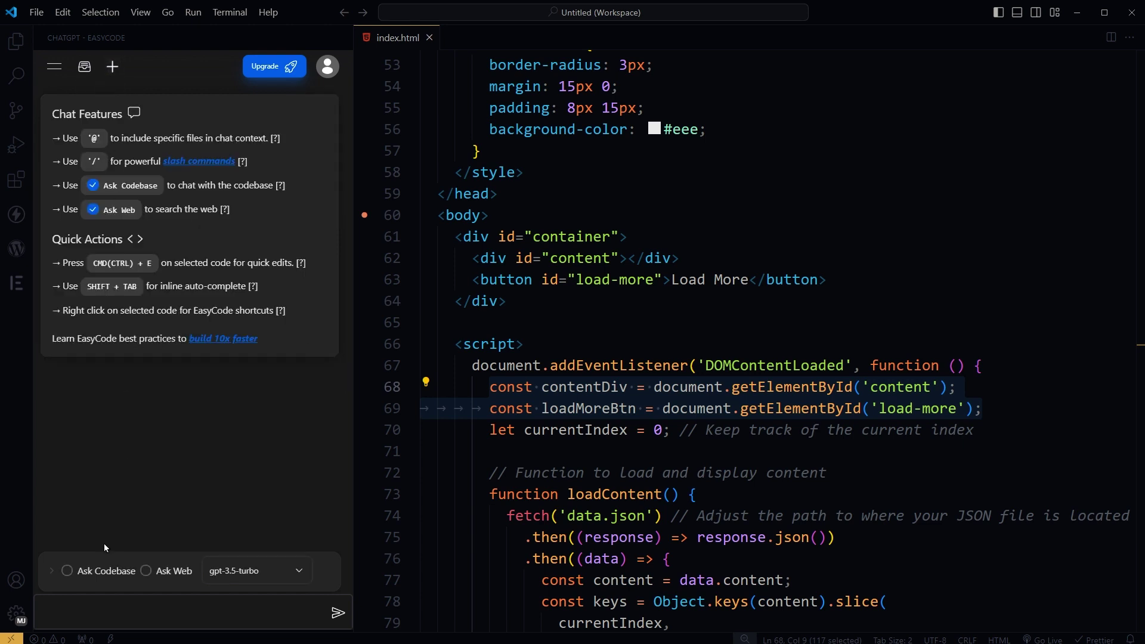
pyautogui.click(54, 572)
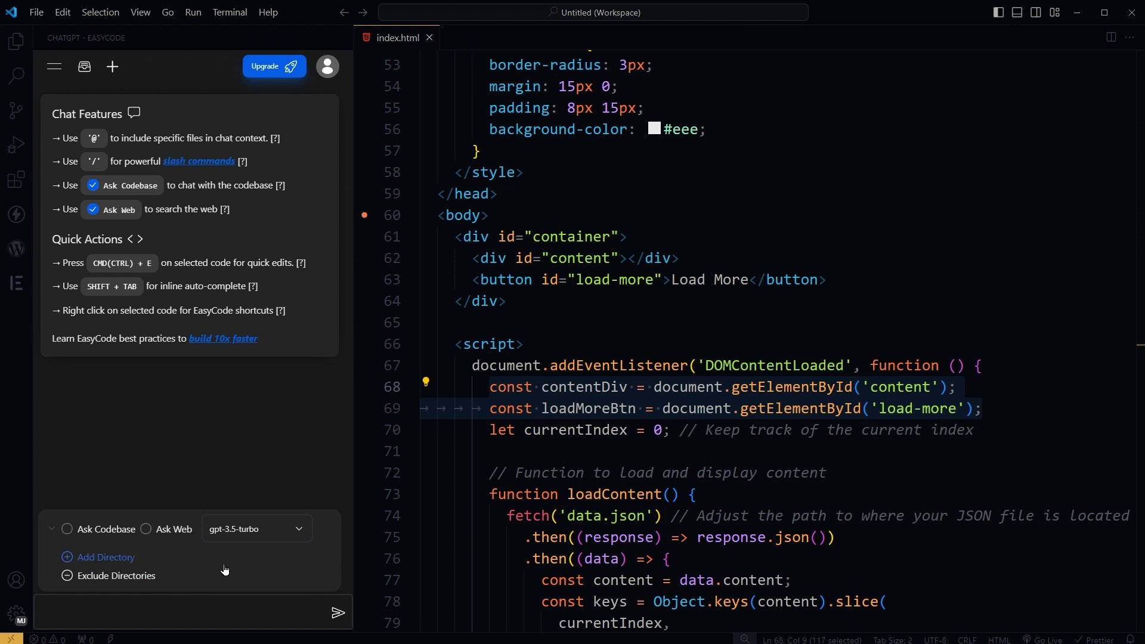
pyautogui.click(105, 557)
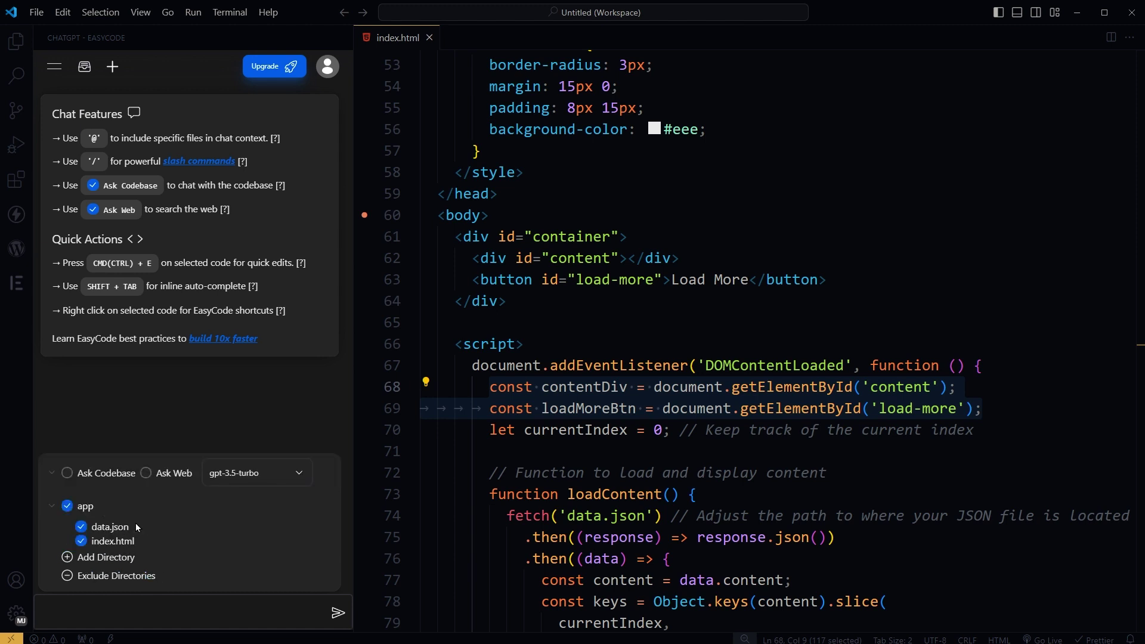
pyautogui.click(67, 472)
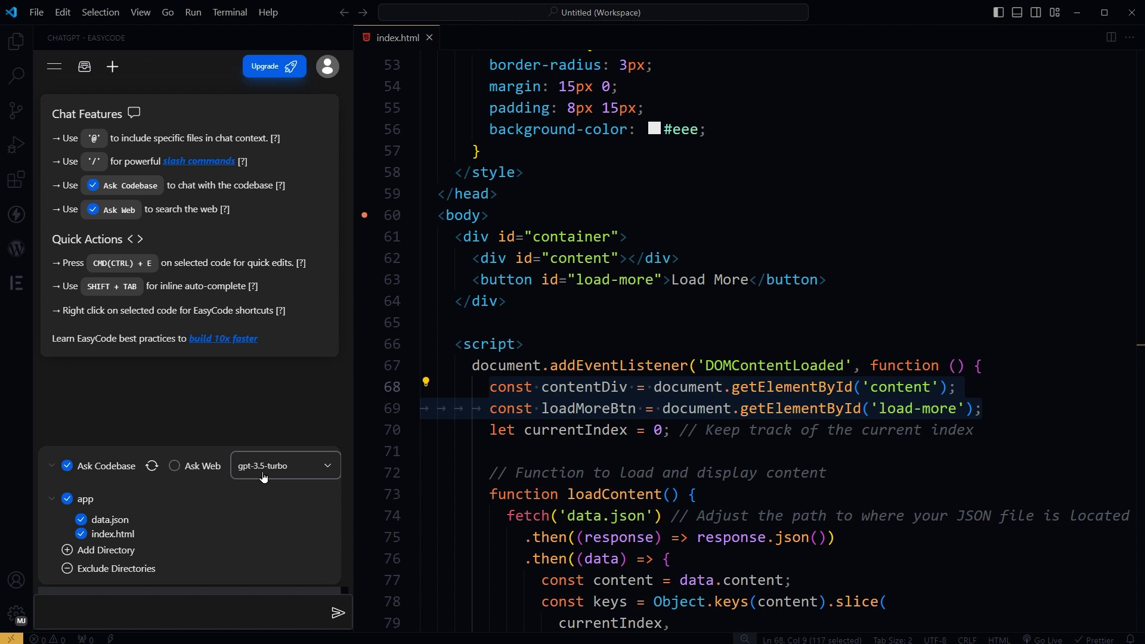
pyautogui.click(303, 471)
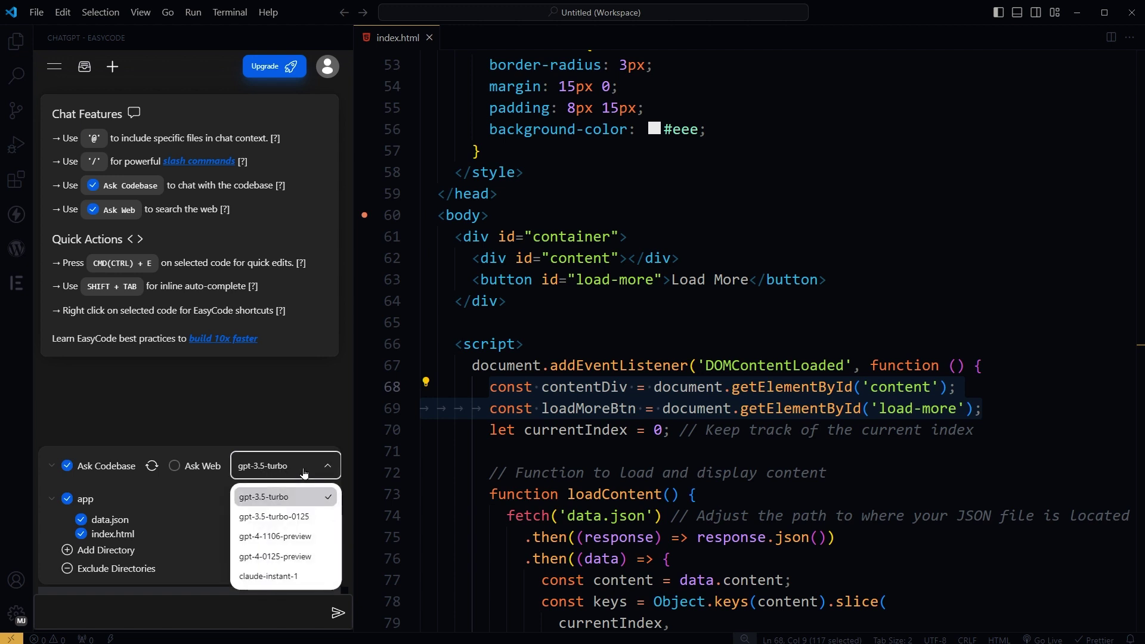
pyautogui.click(308, 539)
# Run 'Ask GPT: Refactor Code' with GPT-4 on the contentDiv and loadMoreBtn lines
pyautogui.rightClick(618, 409)
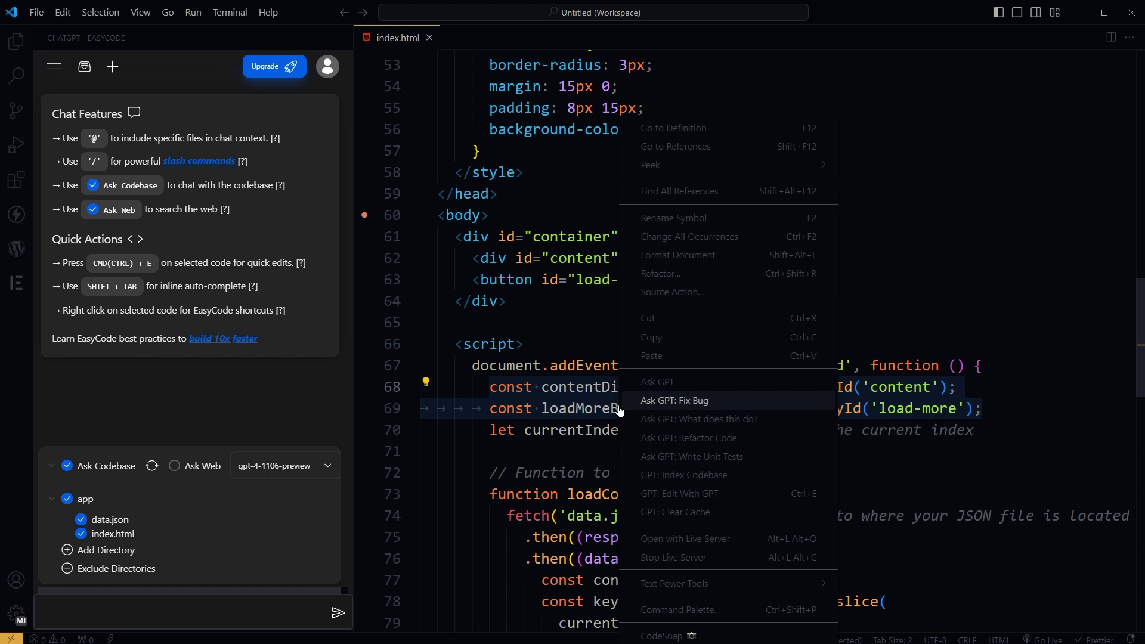
pyautogui.click(689, 438)
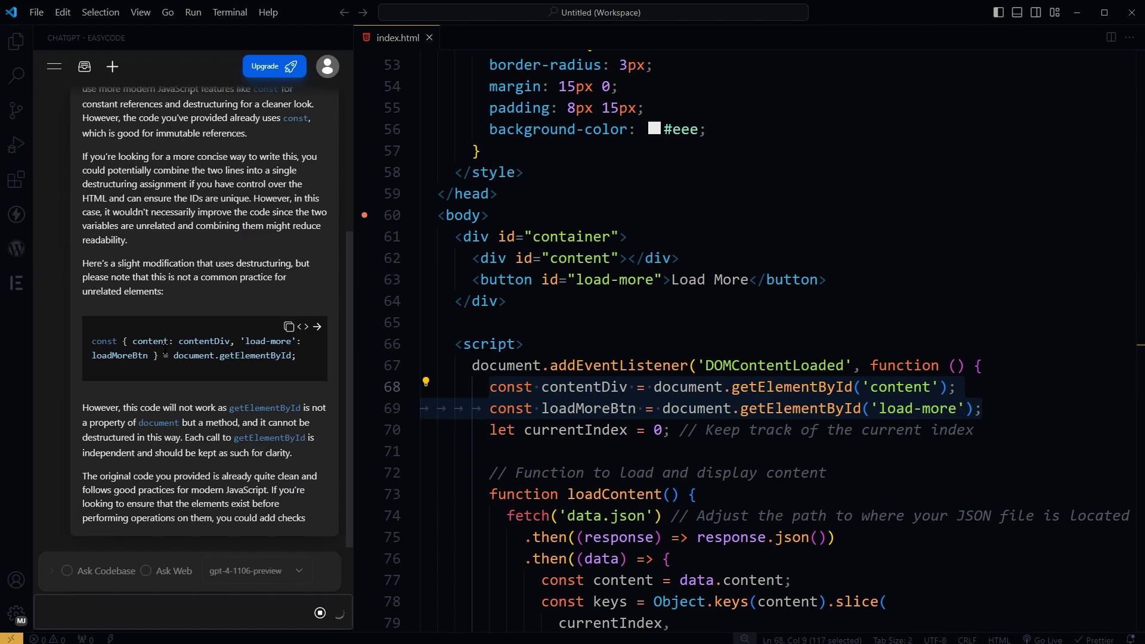
# Run 'Ask GPT: What does this do?' with GPT-4 on the contentDiv and loadMoreBtn lines
pyautogui.rightClick(593, 408)
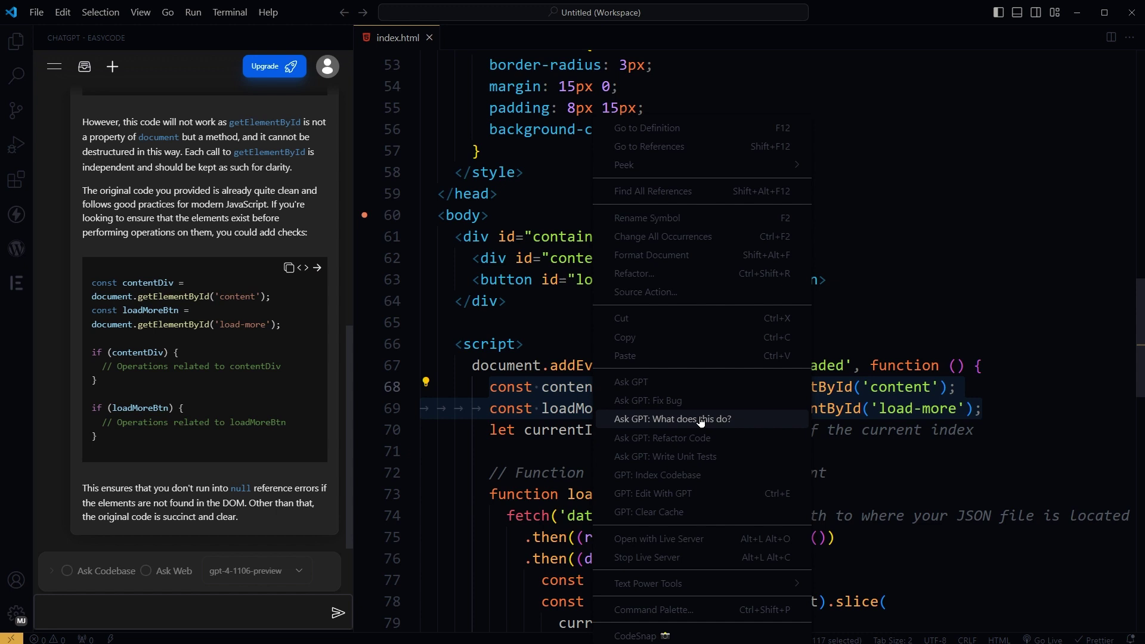
pyautogui.click(652, 417)
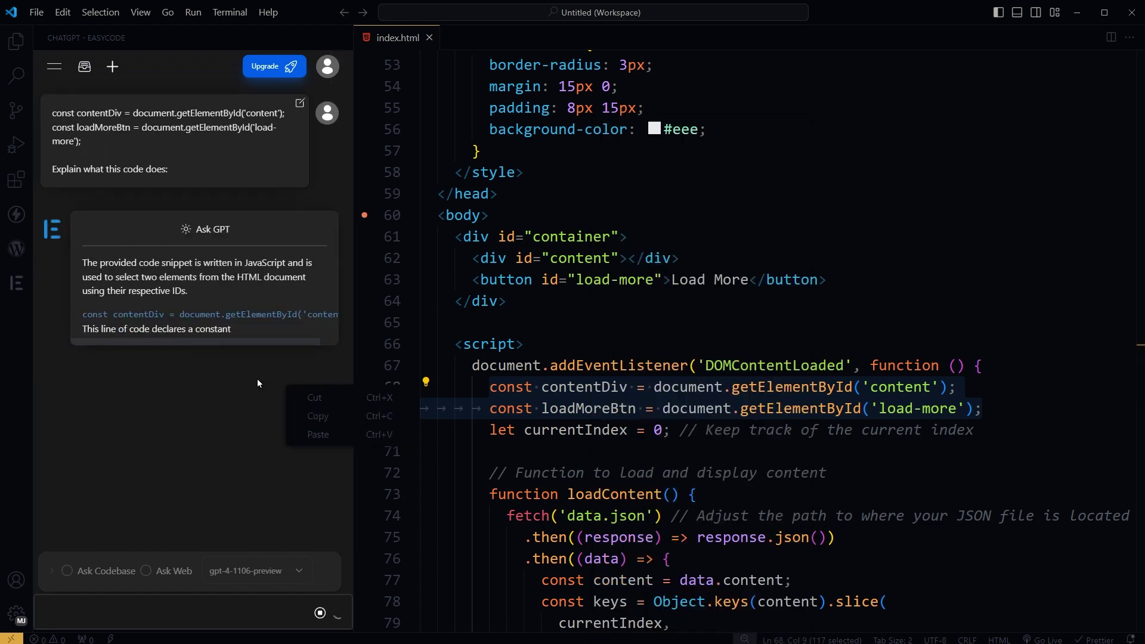